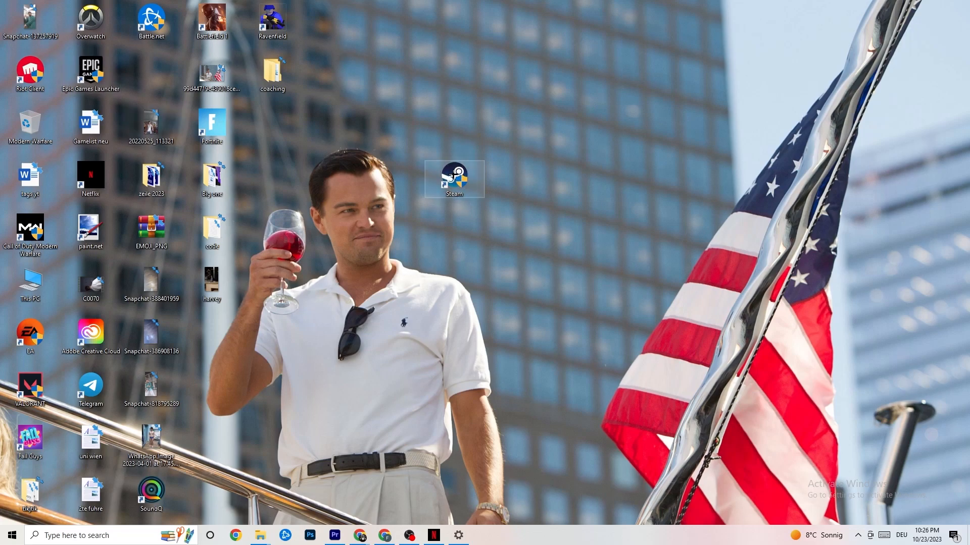
click(457, 116)
right_click(463, 177)
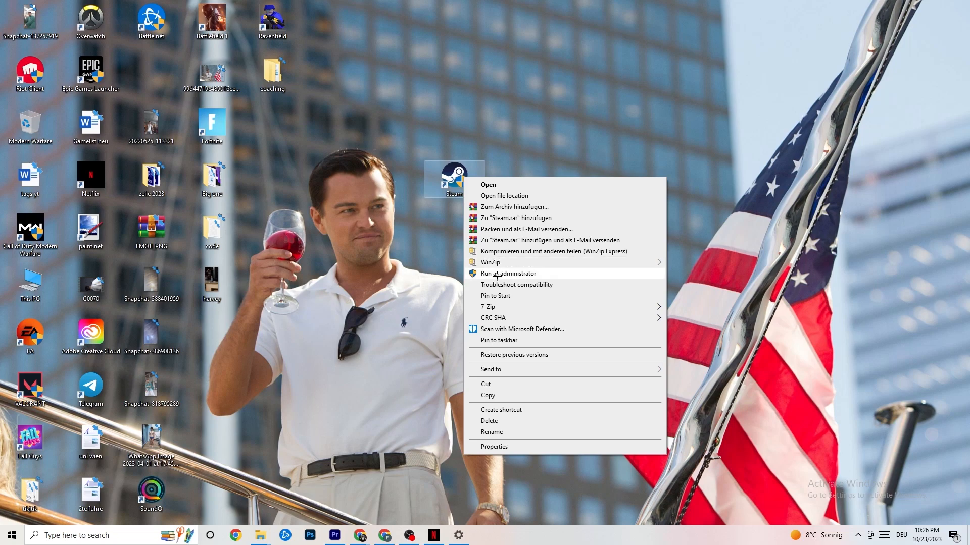
click(431, 269)
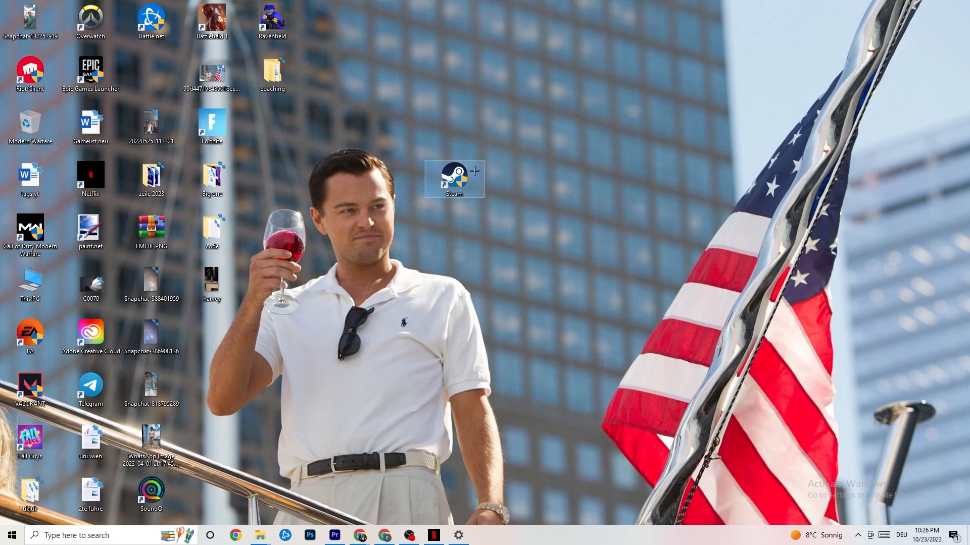
Step: Open the Steam desktop shortcut's compatibility properties, review the list of compatibility modes, and close the dialog with OK
right_click(452, 180)
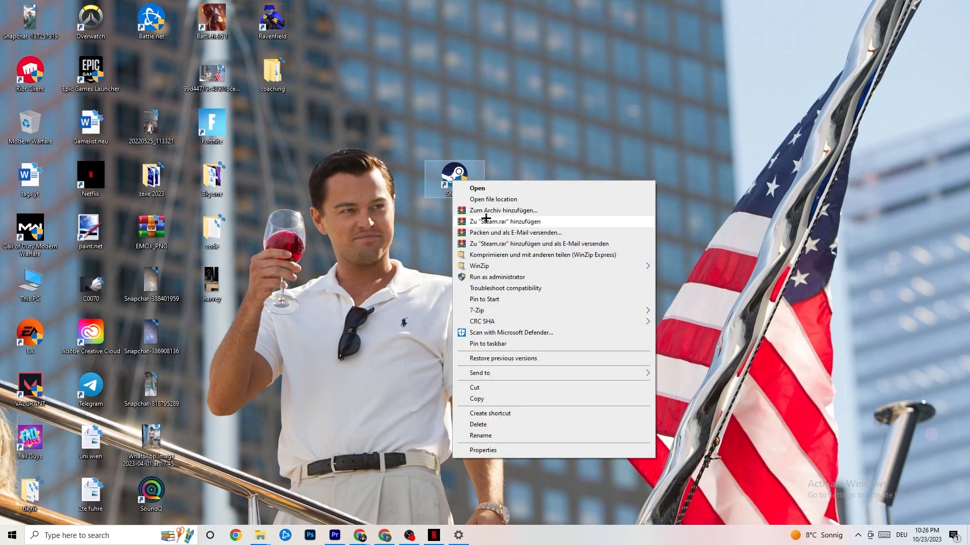
click(505, 450)
drag(528, 189, 479, 114)
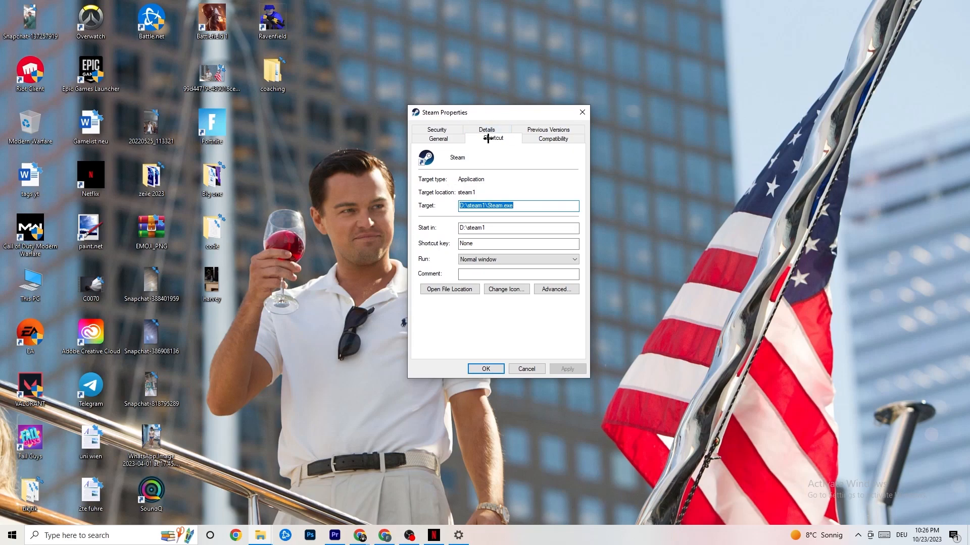
click(525, 137)
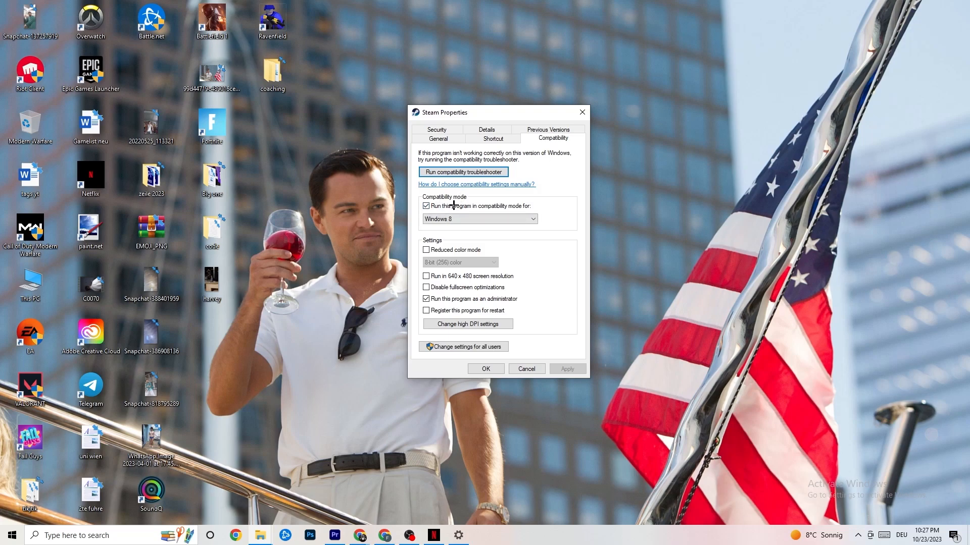
click(425, 207)
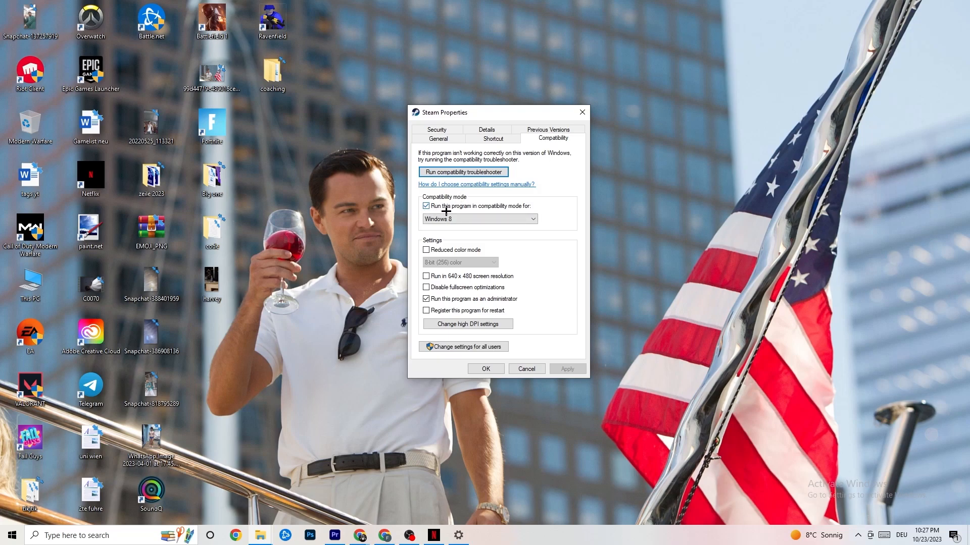
click(470, 218)
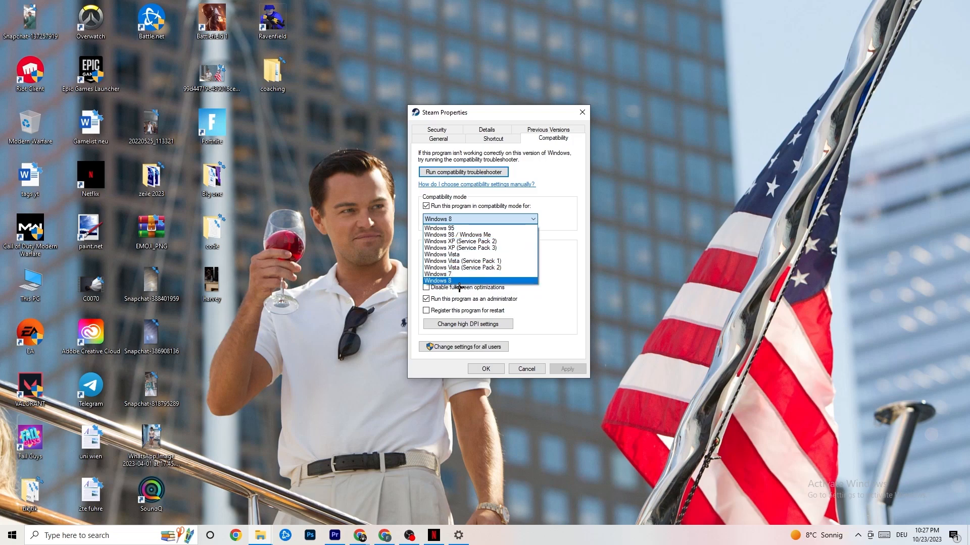
click(551, 234)
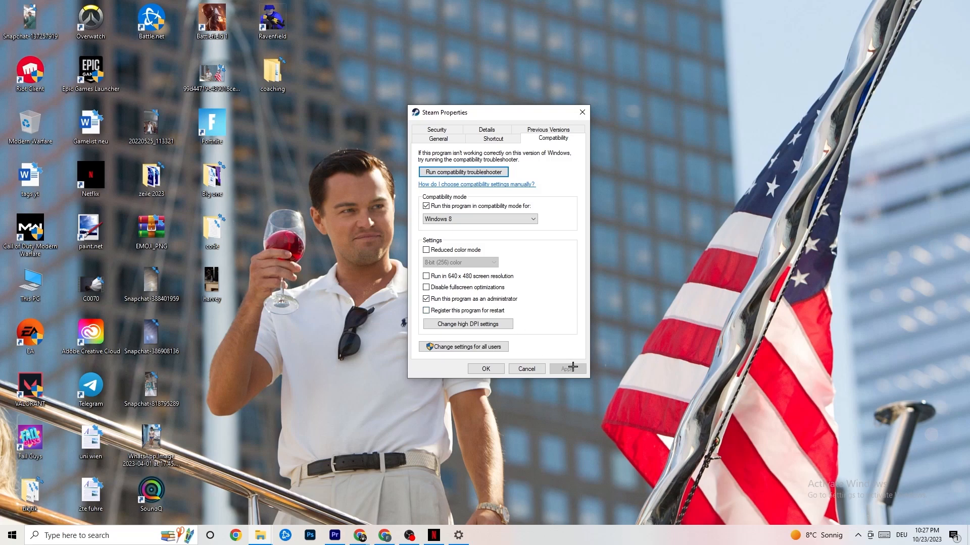
click(486, 368)
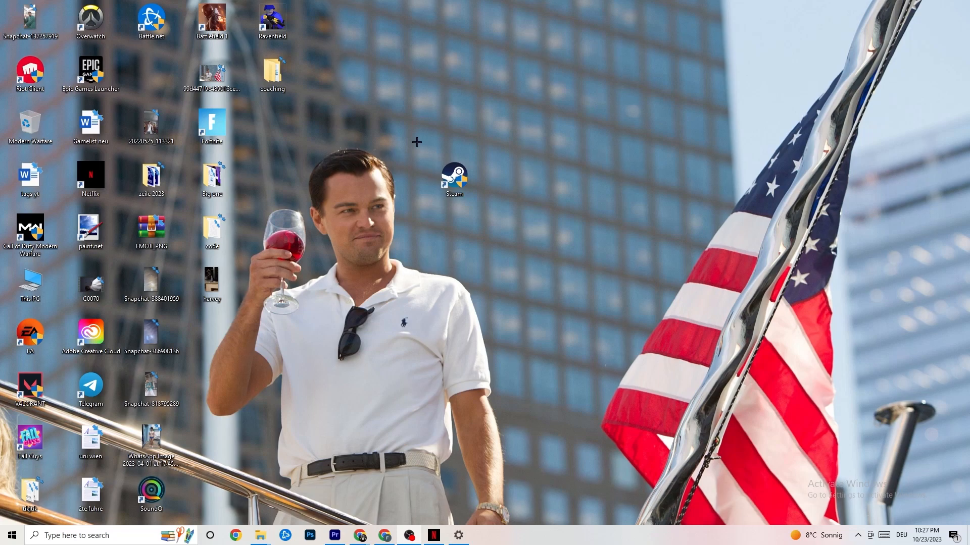
click(1, 541)
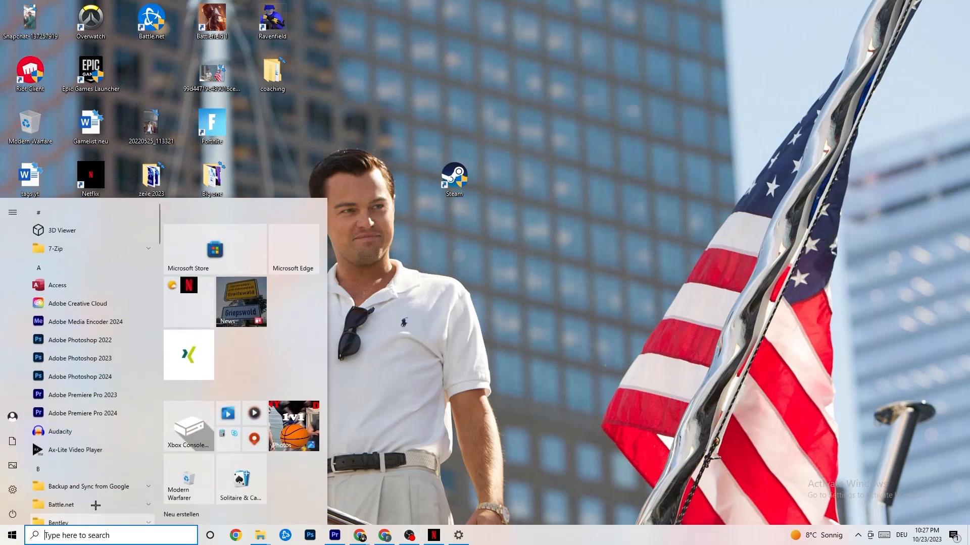
click(341, 487)
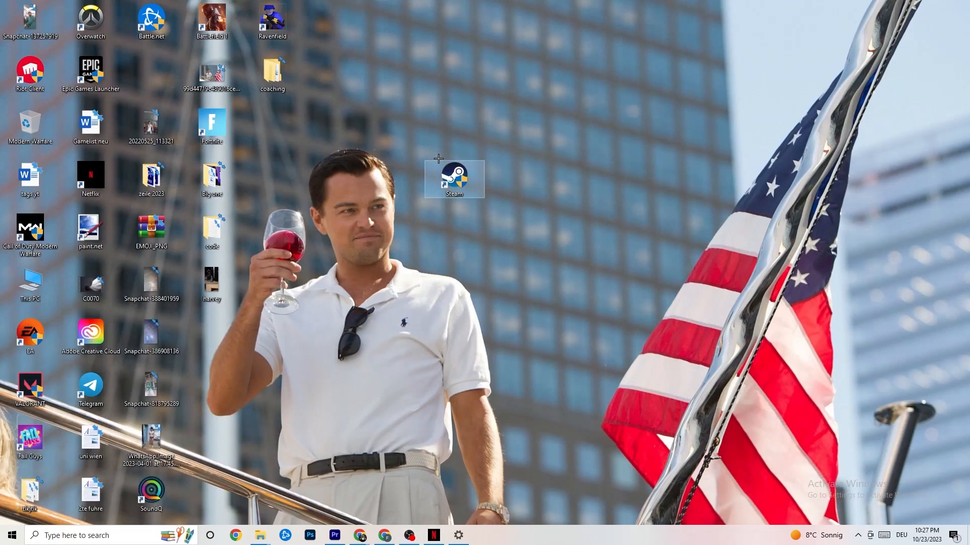
right_click(445, 185)
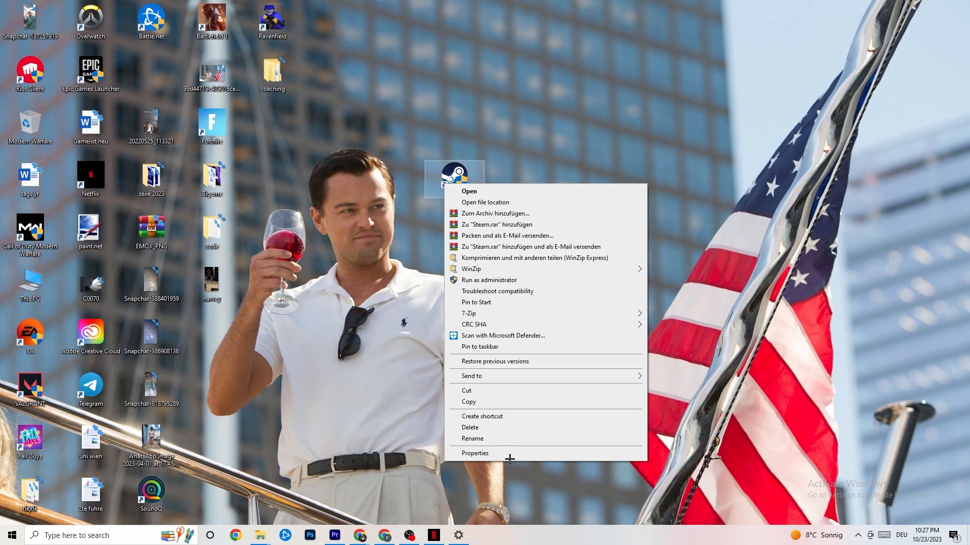
click(416, 284)
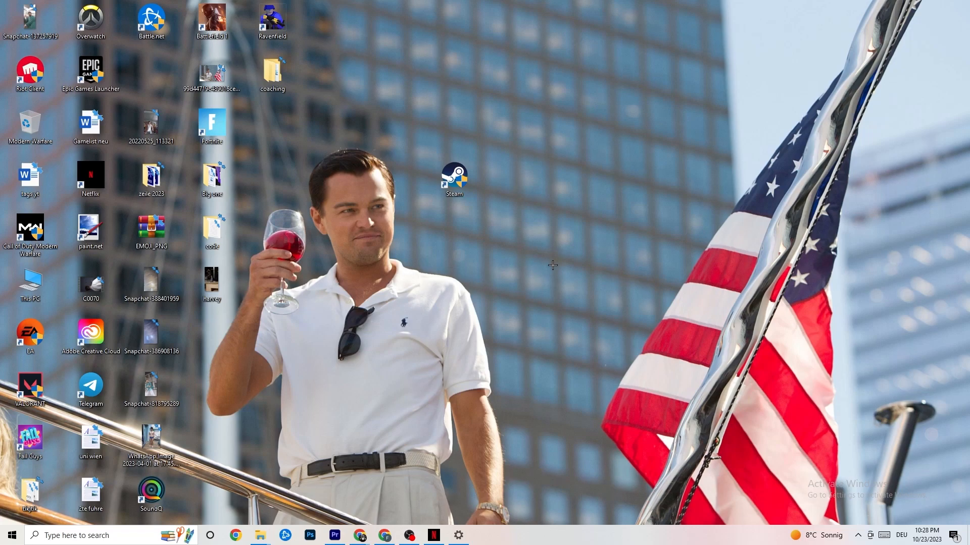
Step: Open Task Manager in a maximized window and examine the running processes, including the actions offered for Google Chrome
right_click(539, 542)
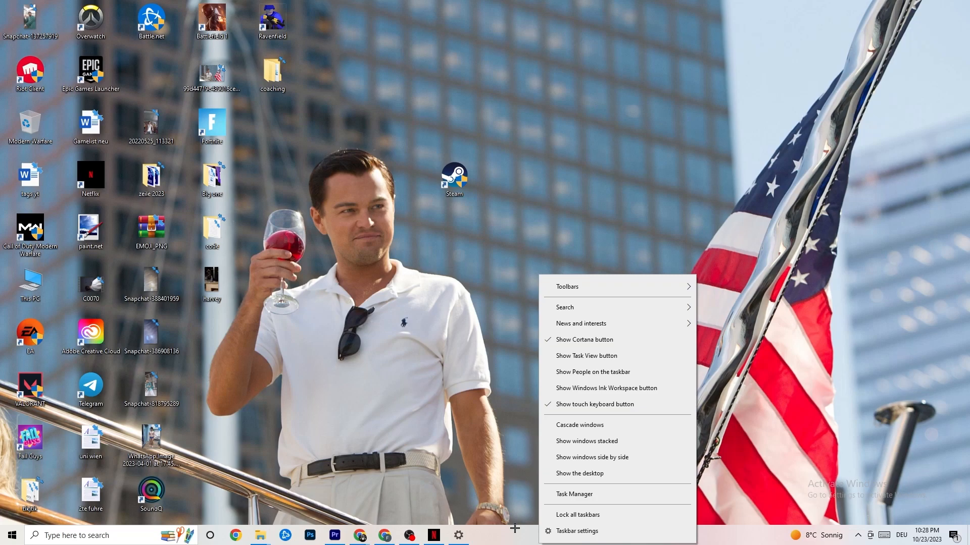
click(582, 494)
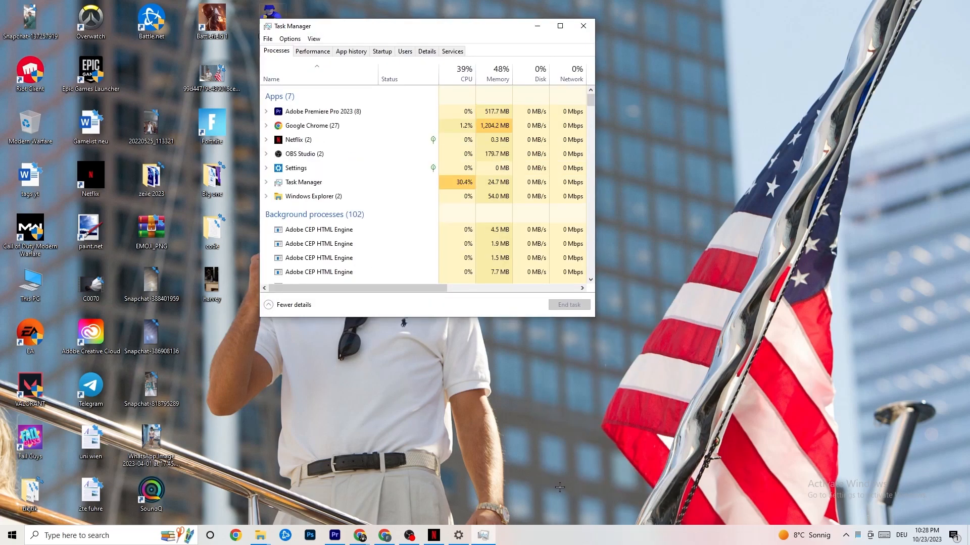
click(560, 26)
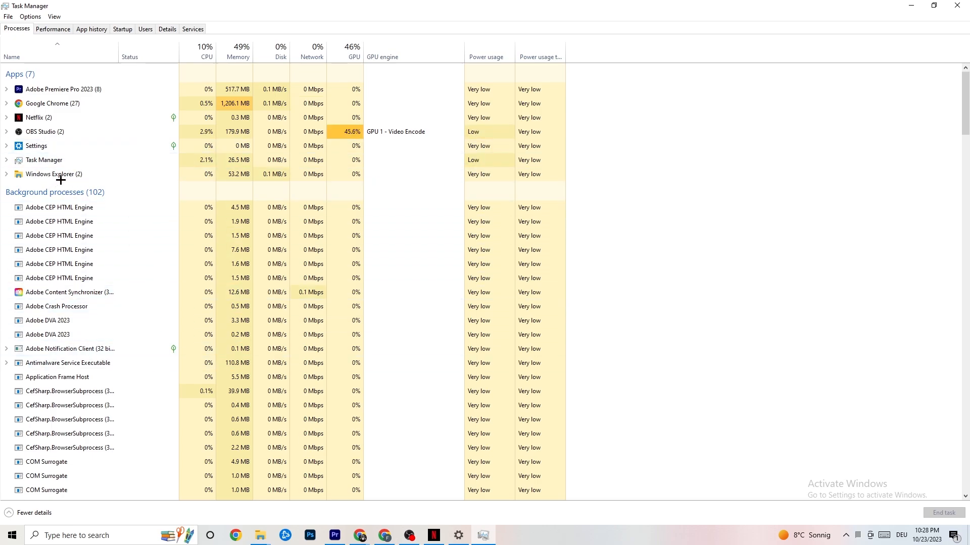
right_click(70, 103)
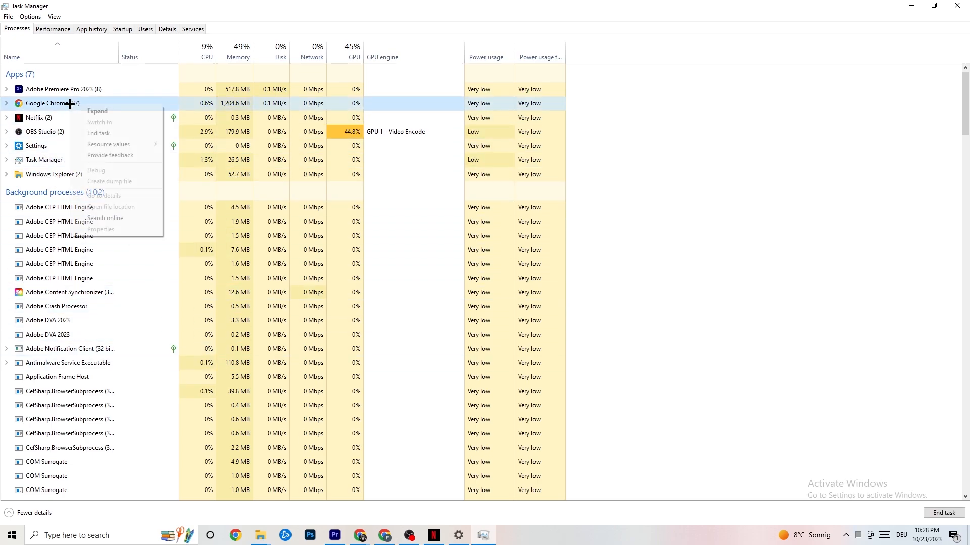
click(691, 122)
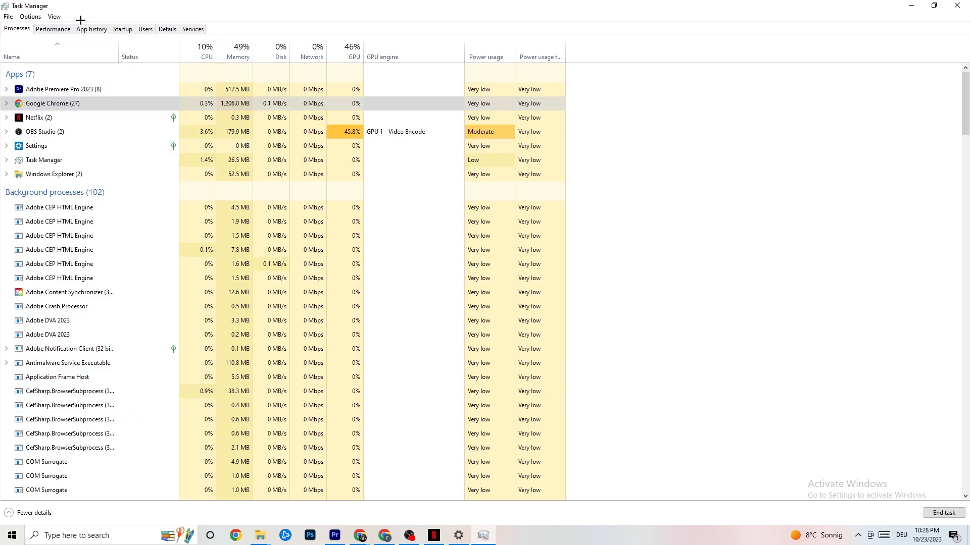
Step: Show the detailed process list and examine the priority levels available for the Adobe Premiere Pro process
click(168, 29)
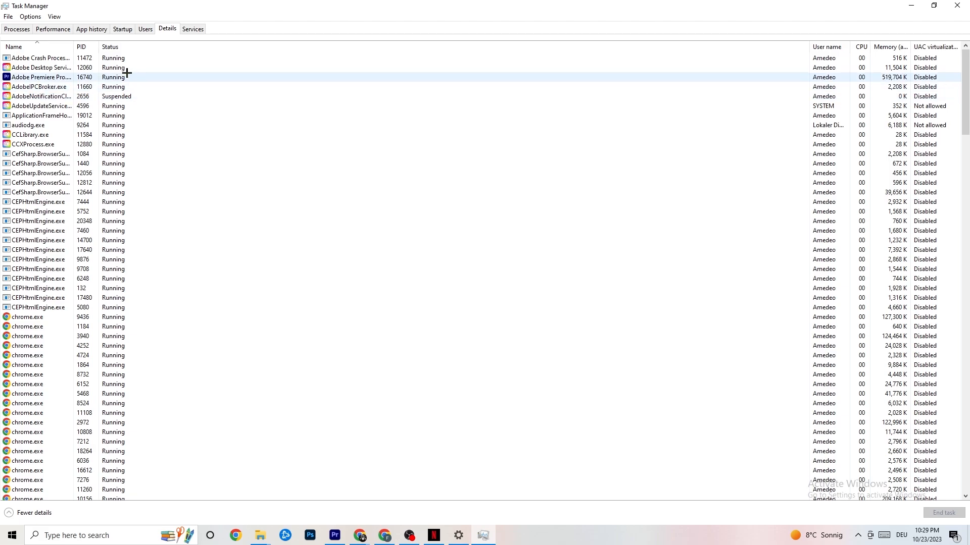
right_click(52, 79)
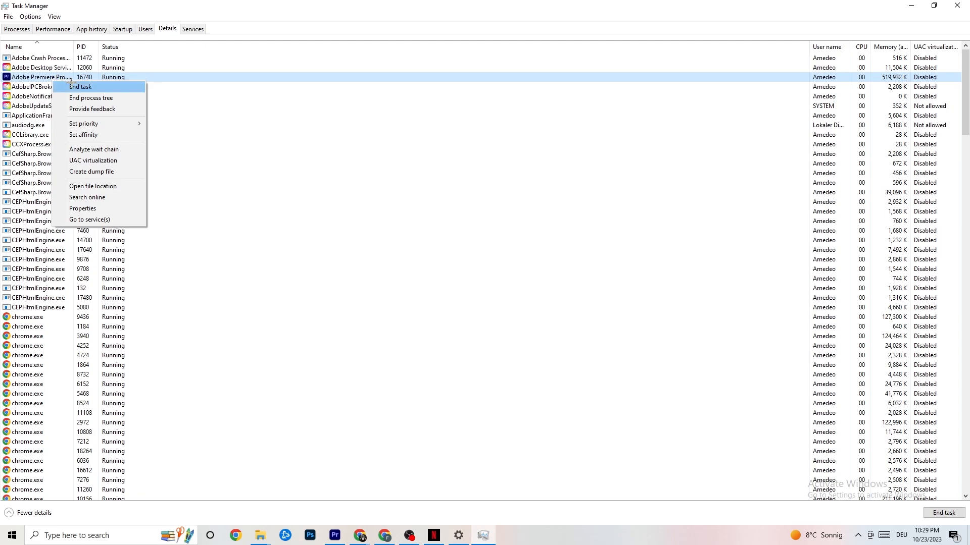
mouse_move(92, 125)
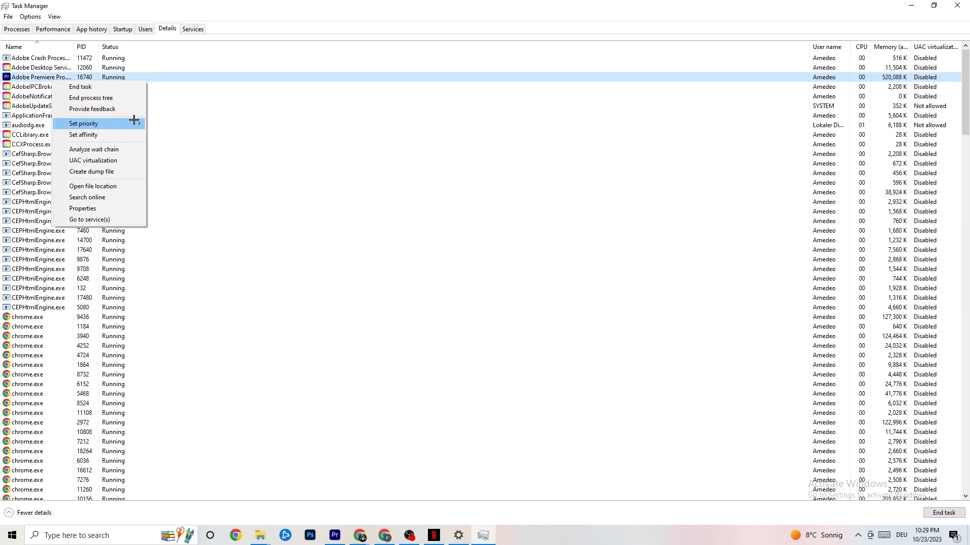
click(133, 120)
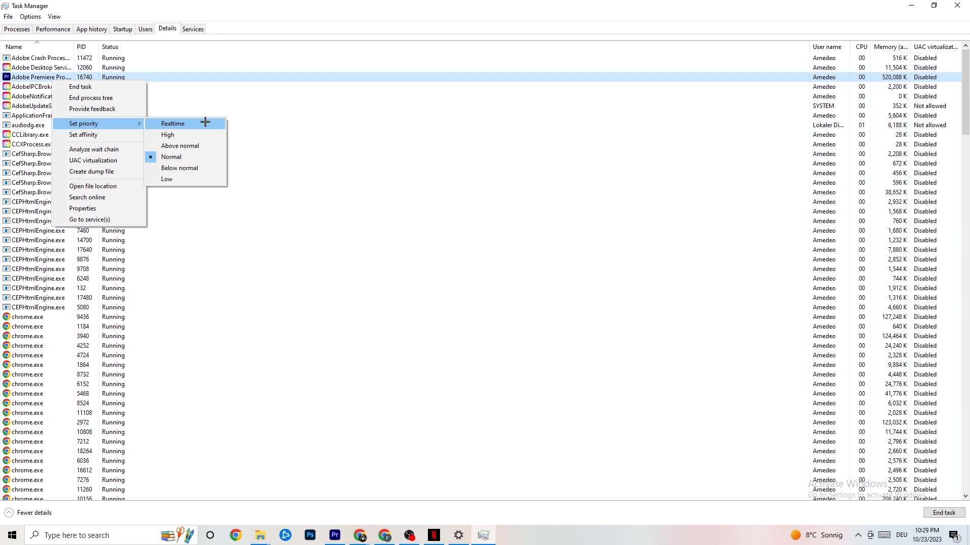
click(262, 106)
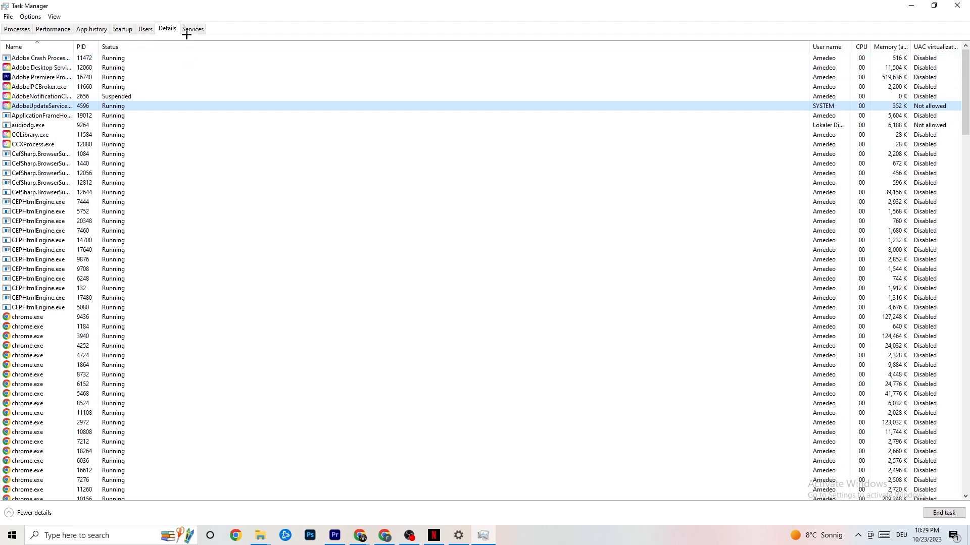
Step: Review the startup programs, including the actions offered for Razer Synapse, and close Task Manager
click(122, 29)
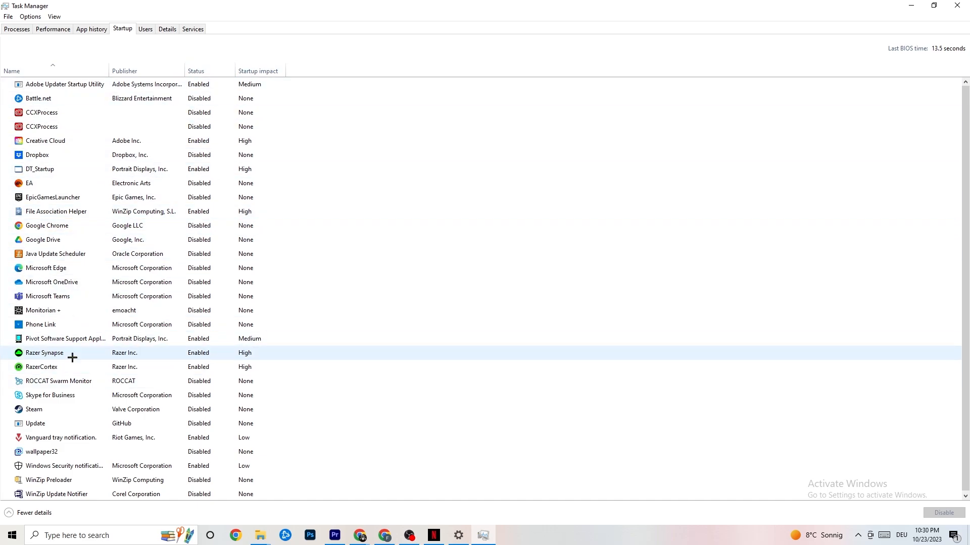
right_click(196, 354)
click(500, 51)
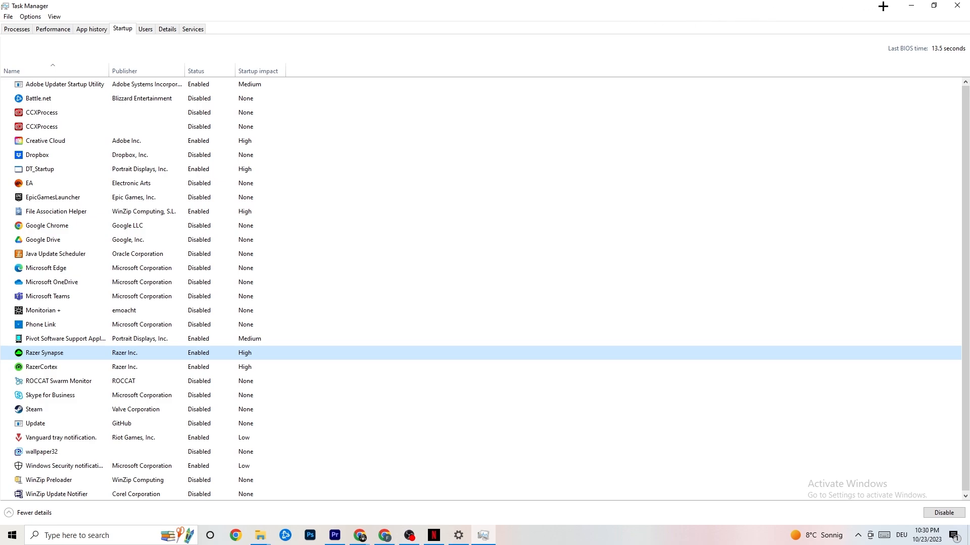
click(953, 4)
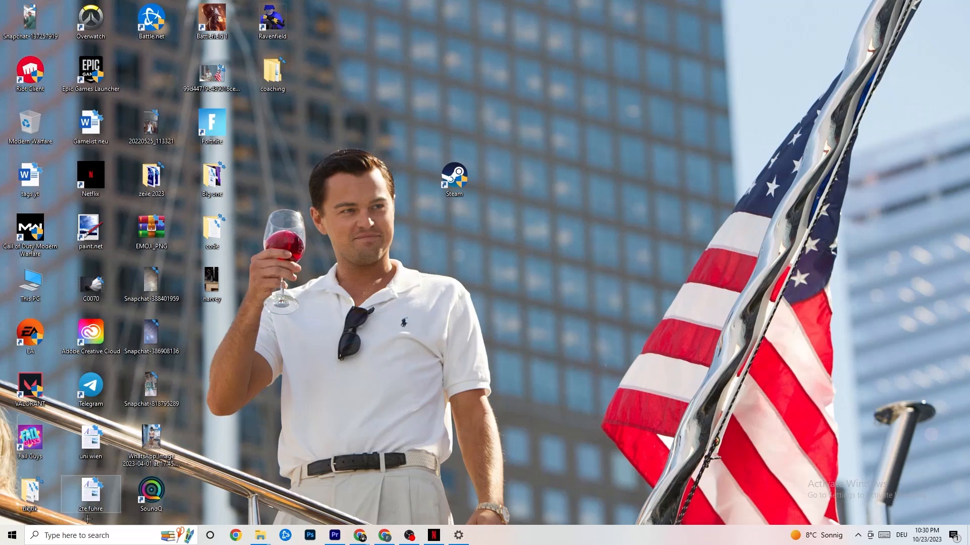
Step: Open the Windows display settings and examine the scaling options for text, apps and other items
click(7, 542)
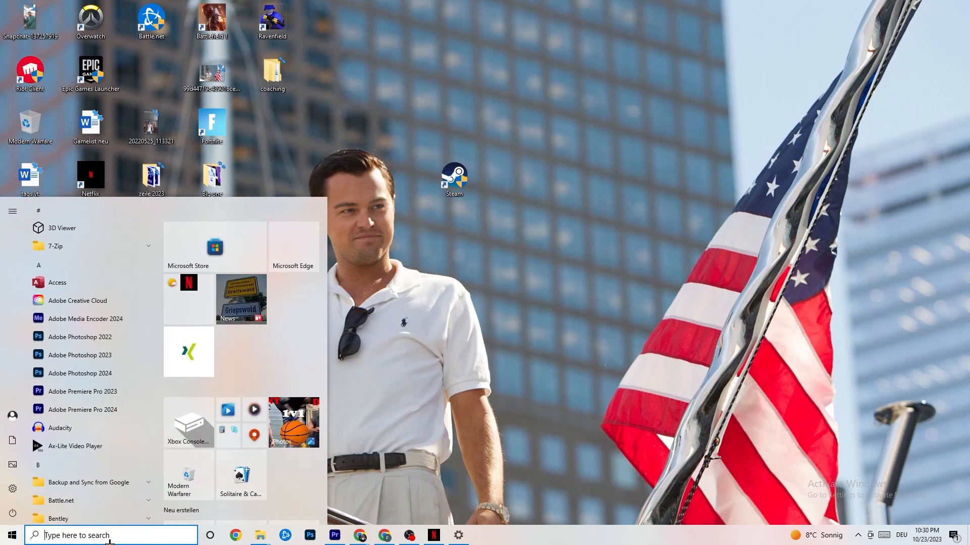
click(14, 489)
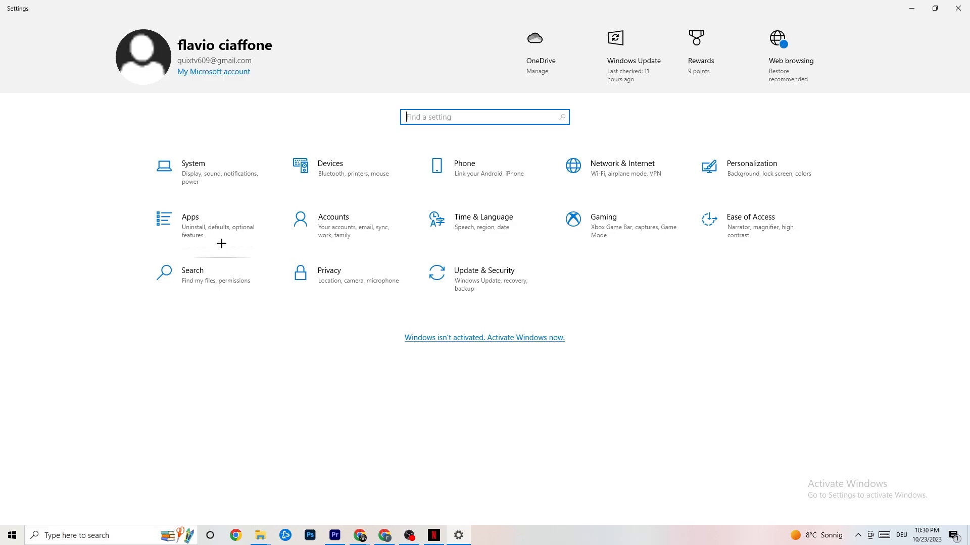
click(212, 171)
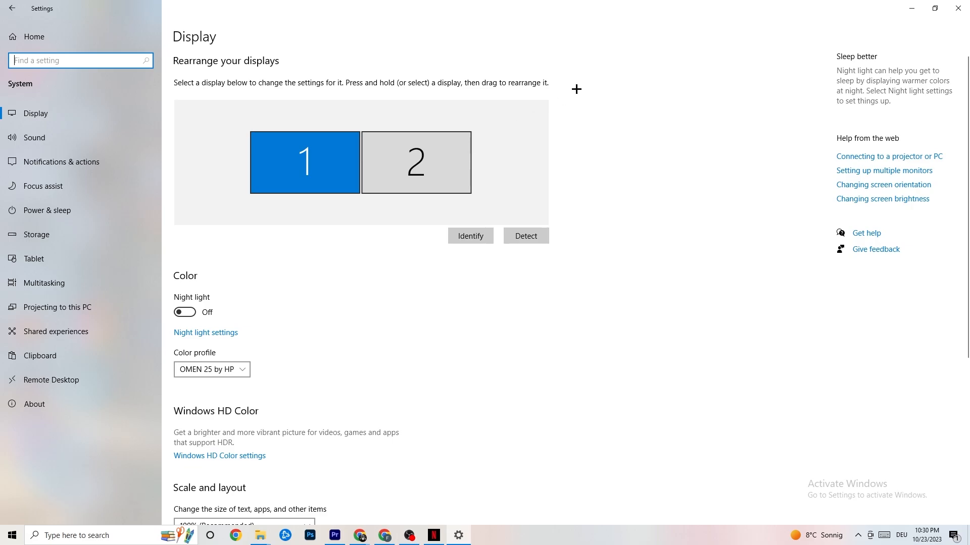
scroll(472, 113, down, 5)
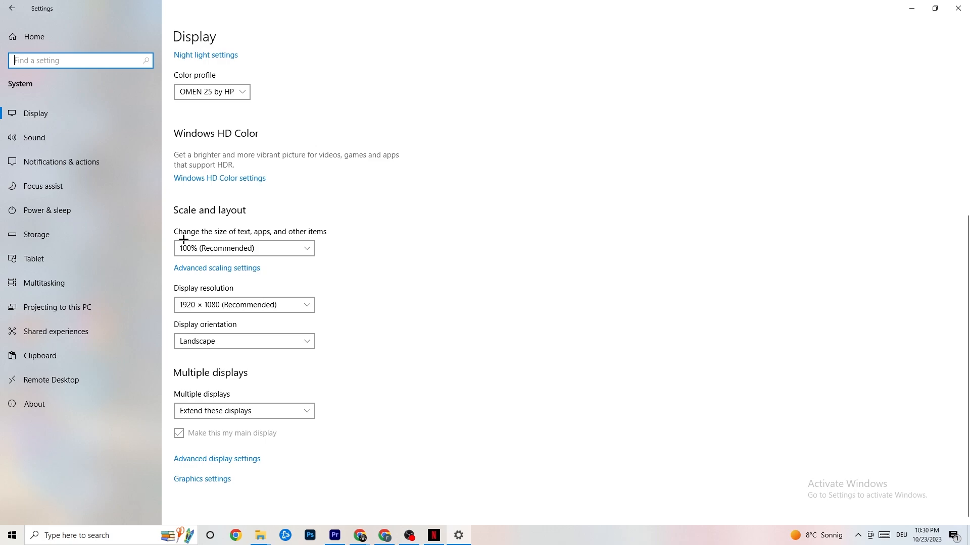
click(282, 248)
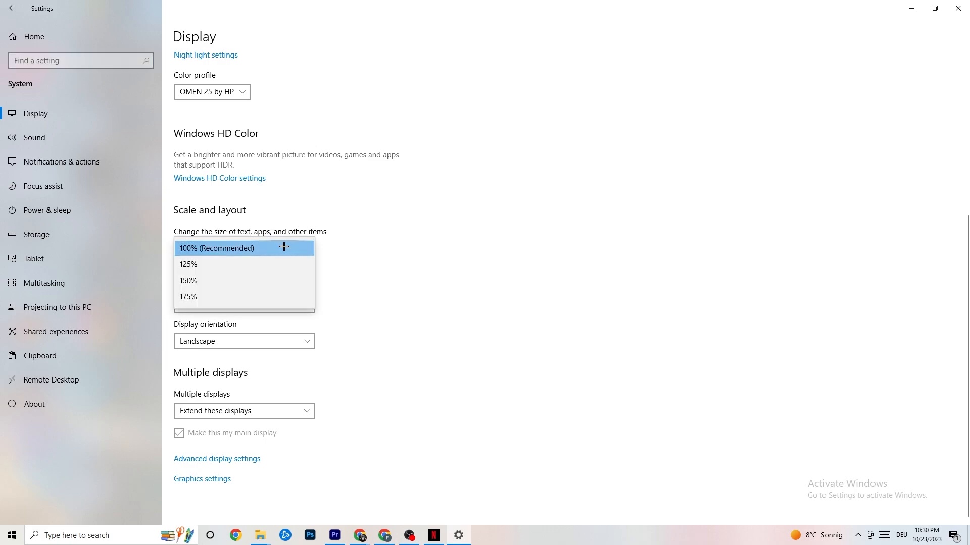
click(387, 197)
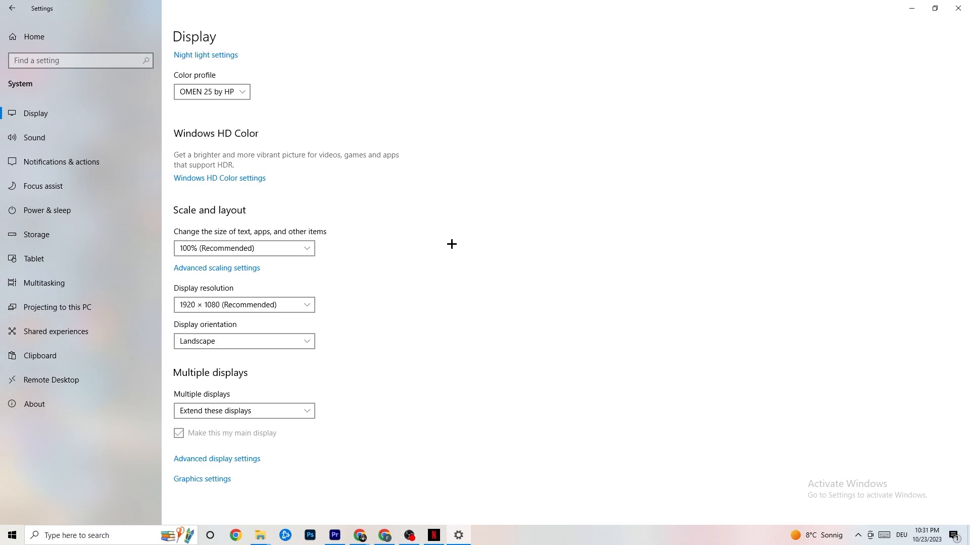
Step: Open the additional power settings from Power & sleep, review the available power plans, and close the Power Options window
click(61, 209)
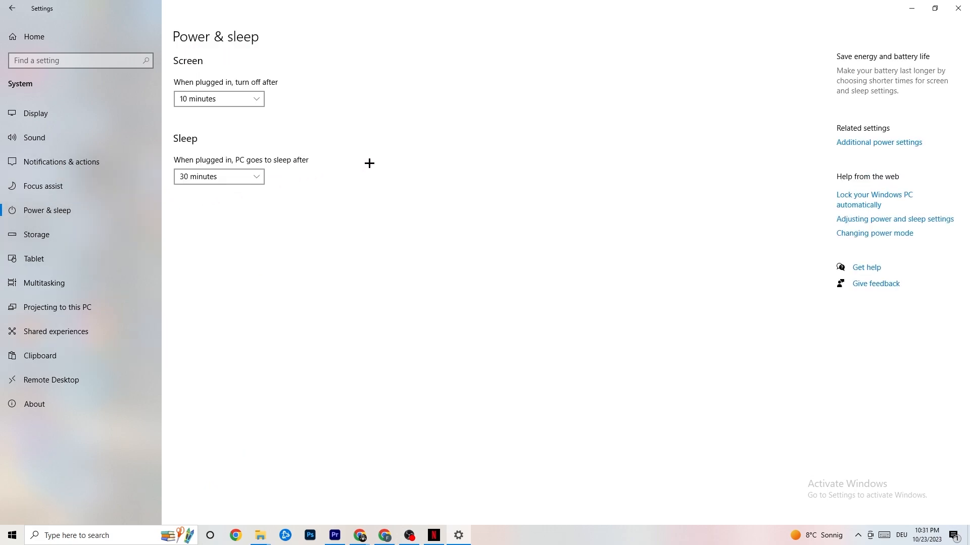
click(897, 142)
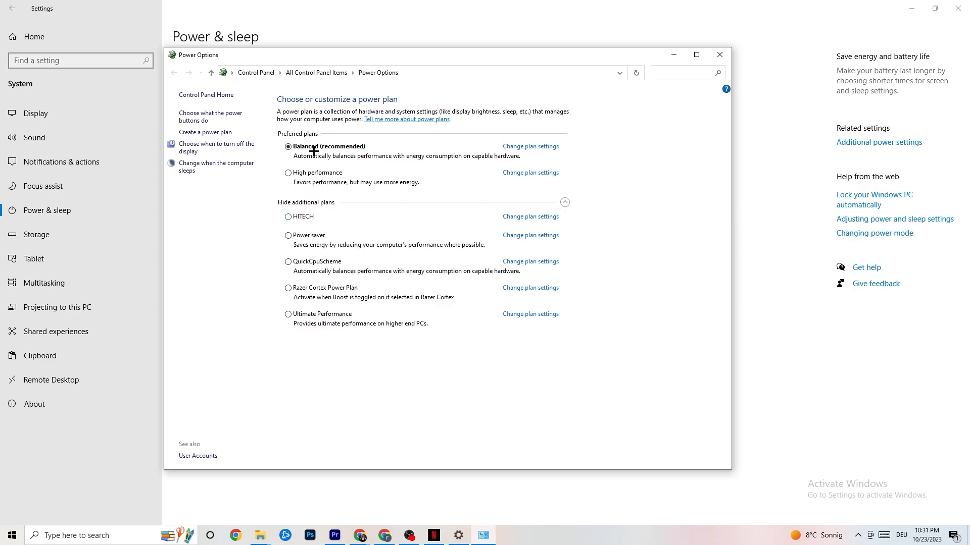
click(719, 54)
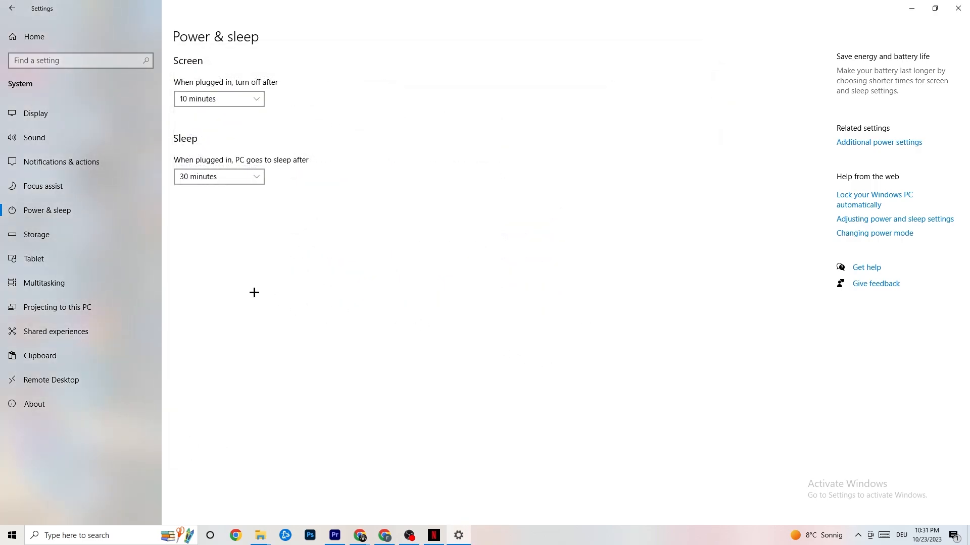
Step: Open the Storage Sense configuration from the Storage settings and examine how often Storage Sense can be set to run
click(76, 245)
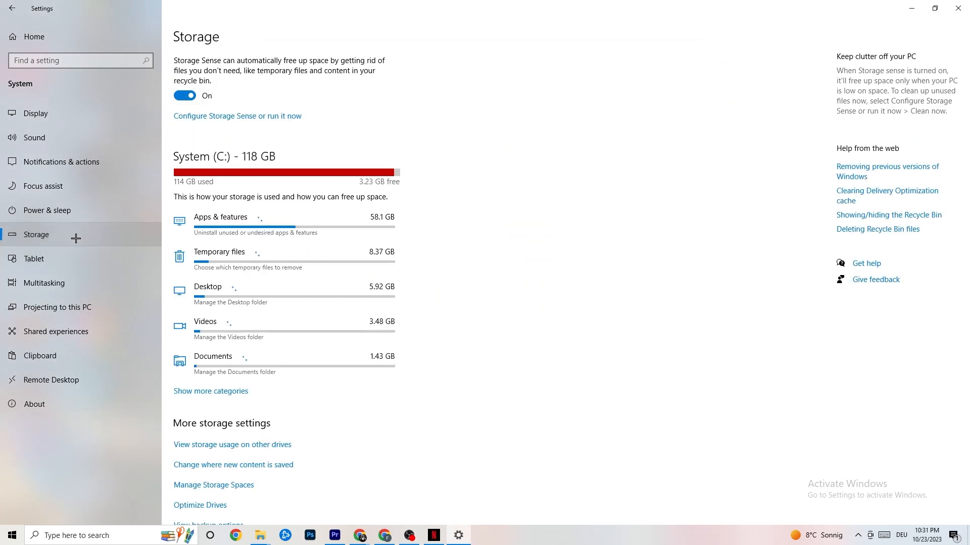
click(229, 117)
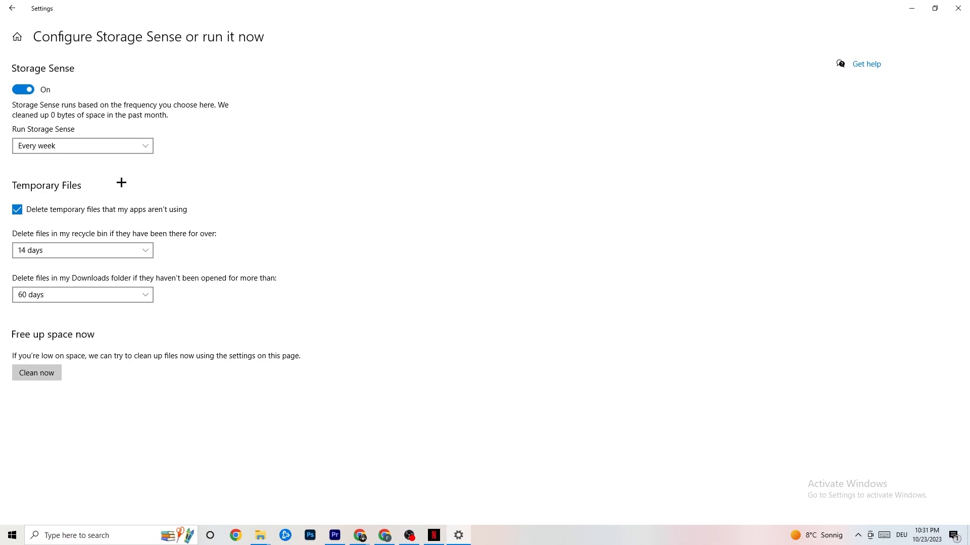
click(126, 146)
click(108, 147)
click(118, 147)
Step: Review the deletion periods for recycle bin and Downloads files, and run the Storage Sense cleanup immediately
click(256, 201)
click(113, 247)
click(342, 202)
click(127, 295)
click(35, 373)
click(9, 2)
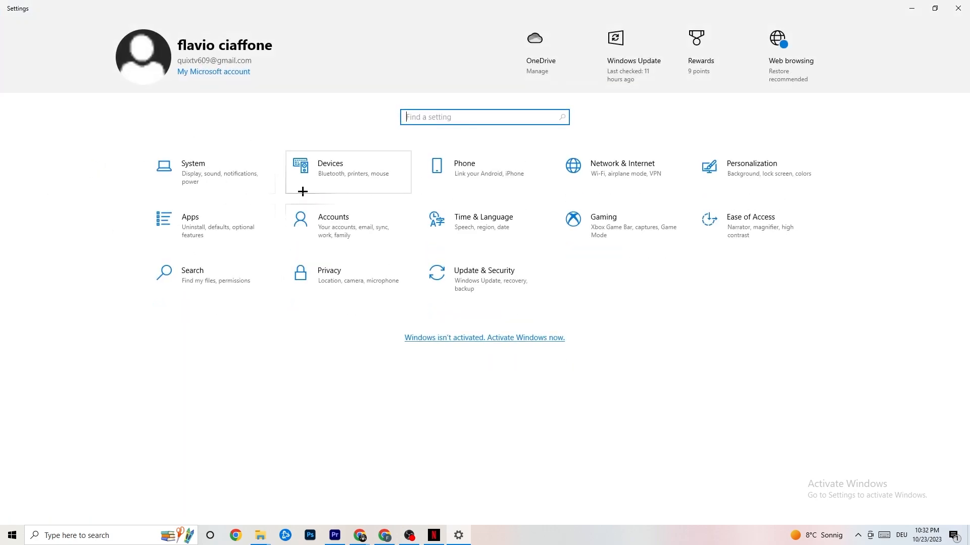
Step: Review the Captures recording settings and the Game Mode setting under Gaming, and return to the Settings home page
click(646, 230)
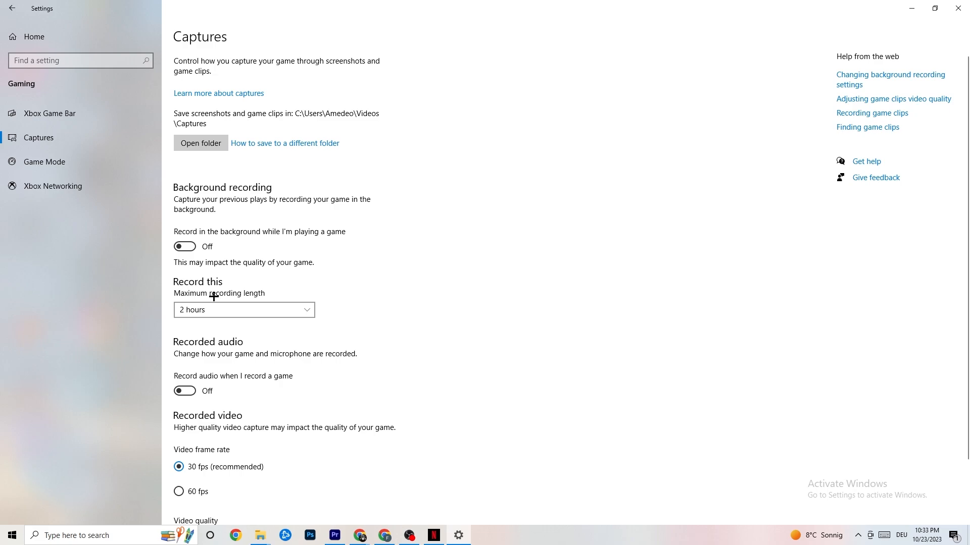
click(90, 171)
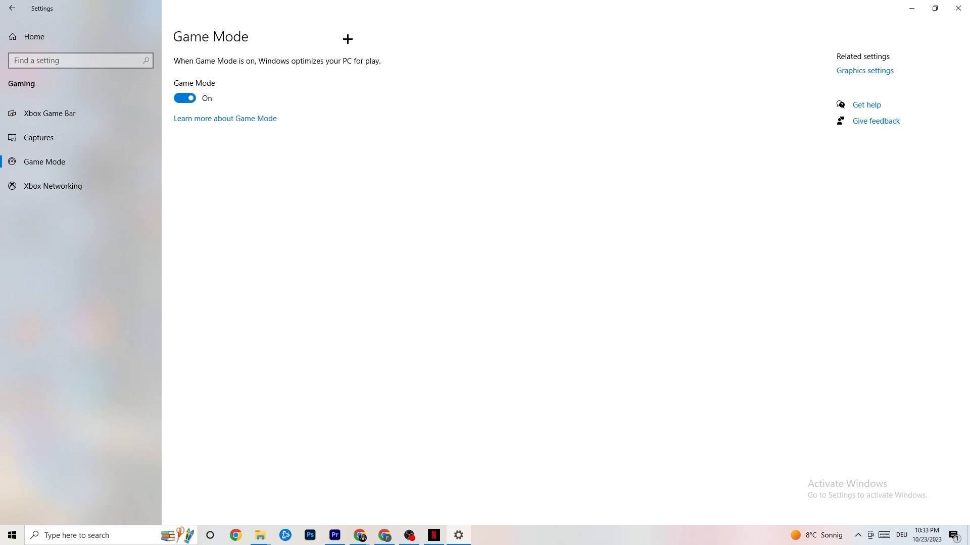
click(12, 8)
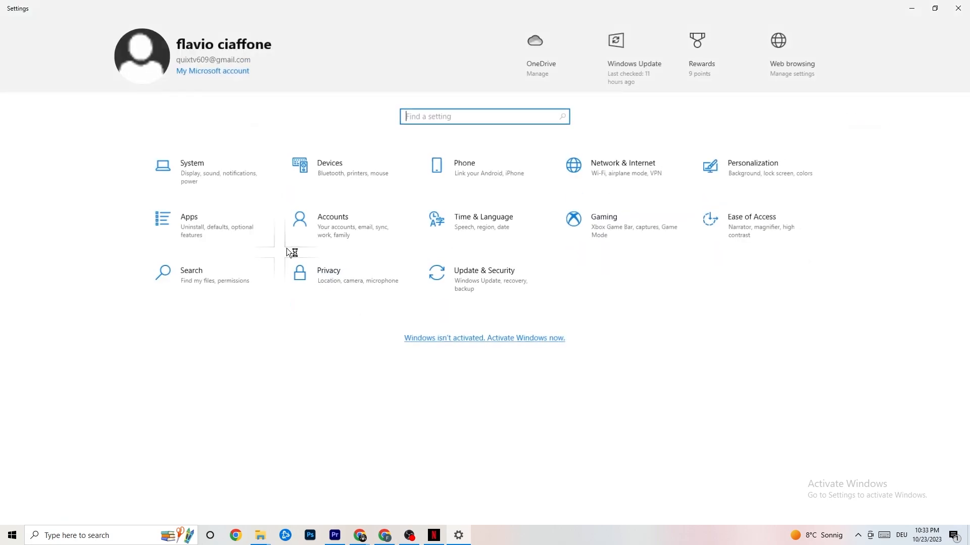
Step: Review the Windows Update and Troubleshoot pages under Update & Security, and close Settings
click(507, 288)
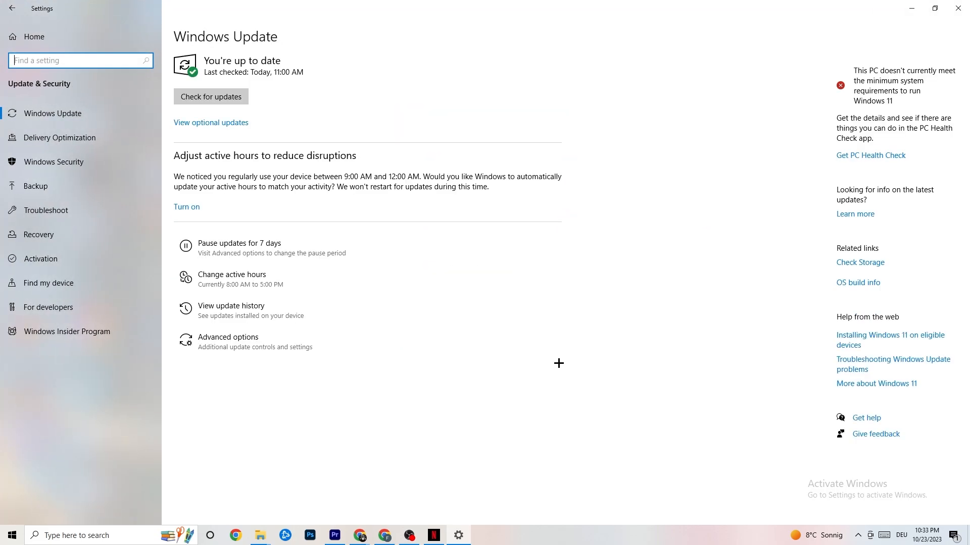
click(57, 208)
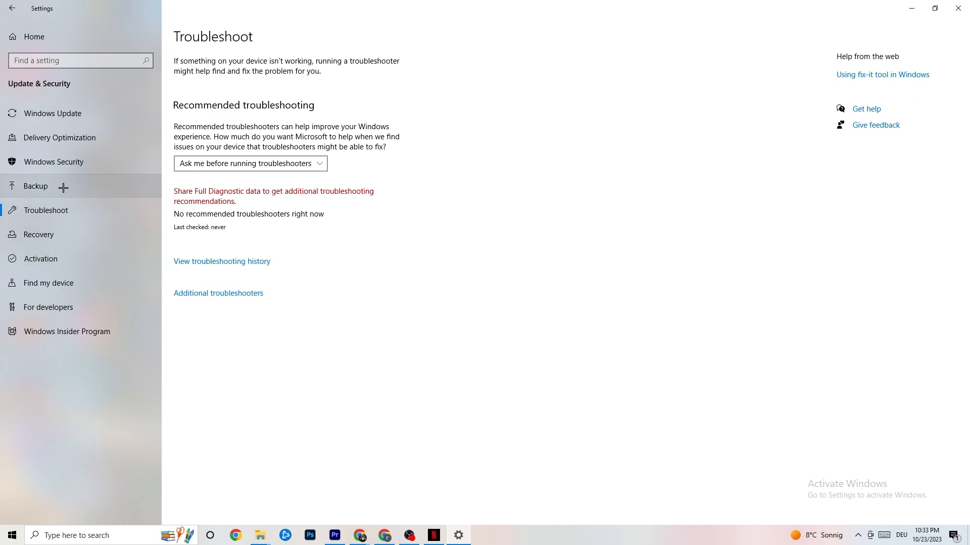
click(77, 120)
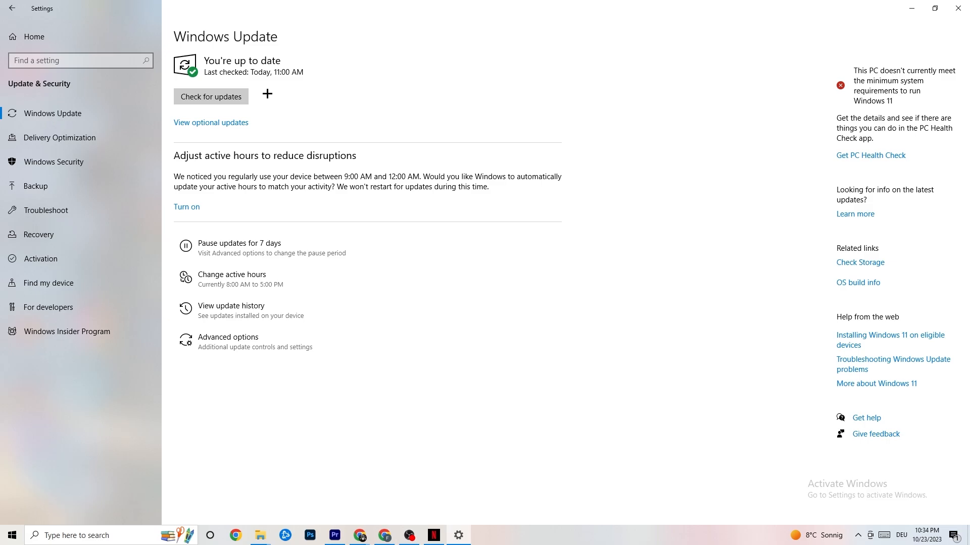
click(948, 10)
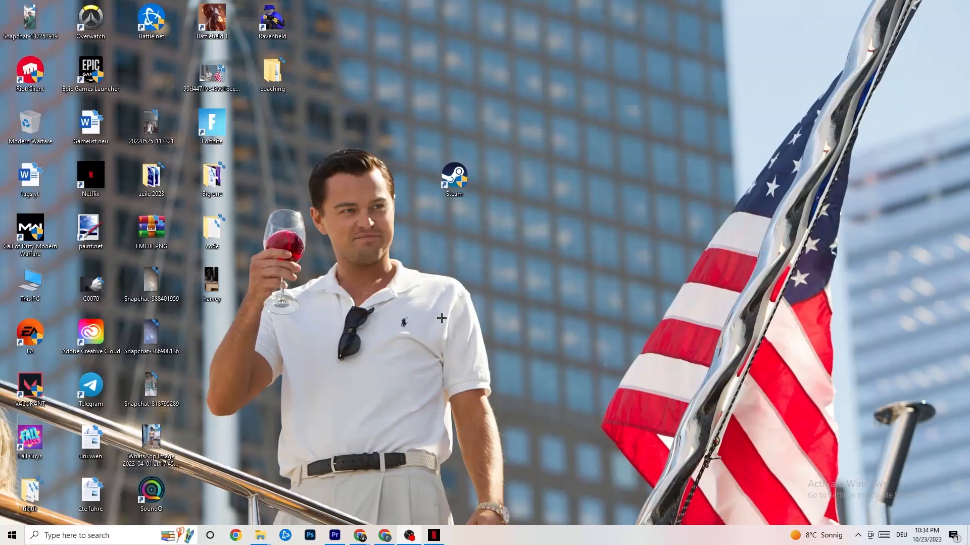